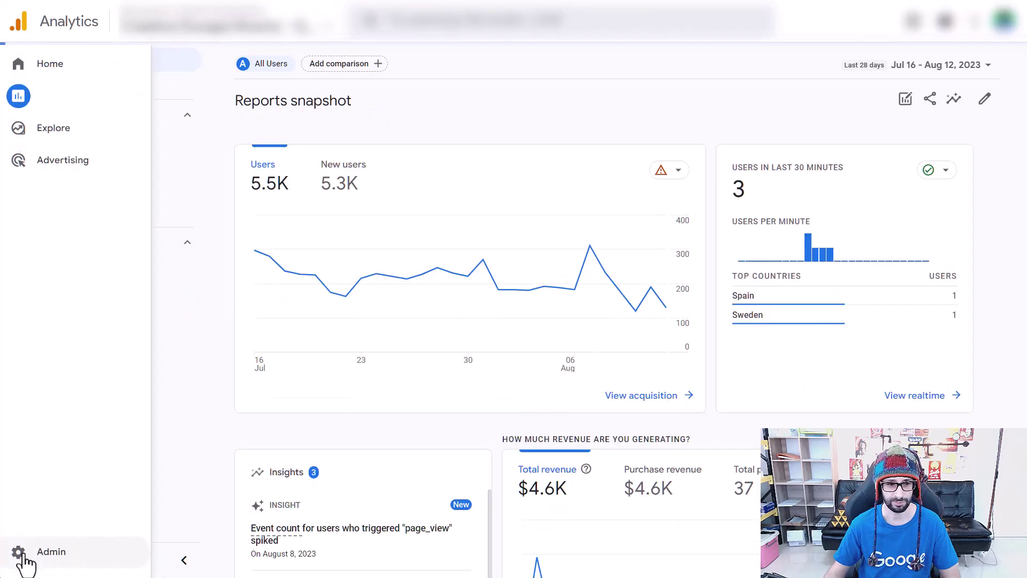
Step: Go to Admin and reach the Search Console links page under Product Links
click(19, 554)
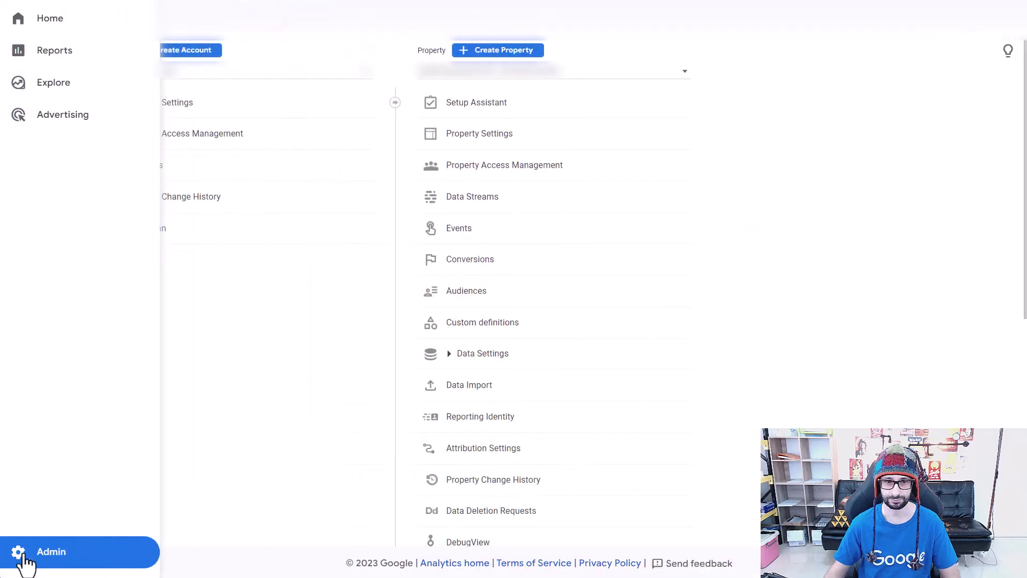
scroll(554, 253, down, 5)
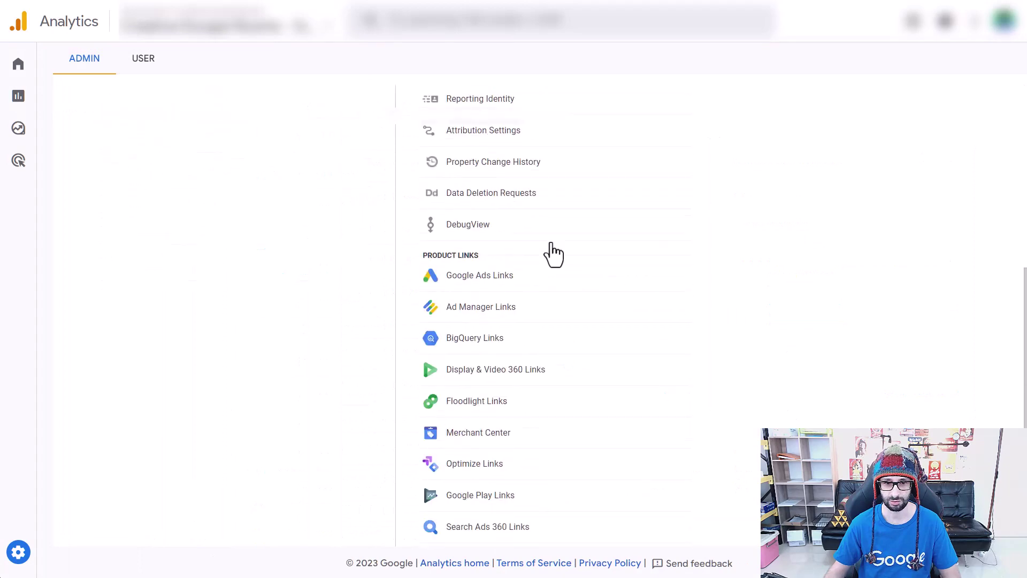
scroll(554, 253, down, 1)
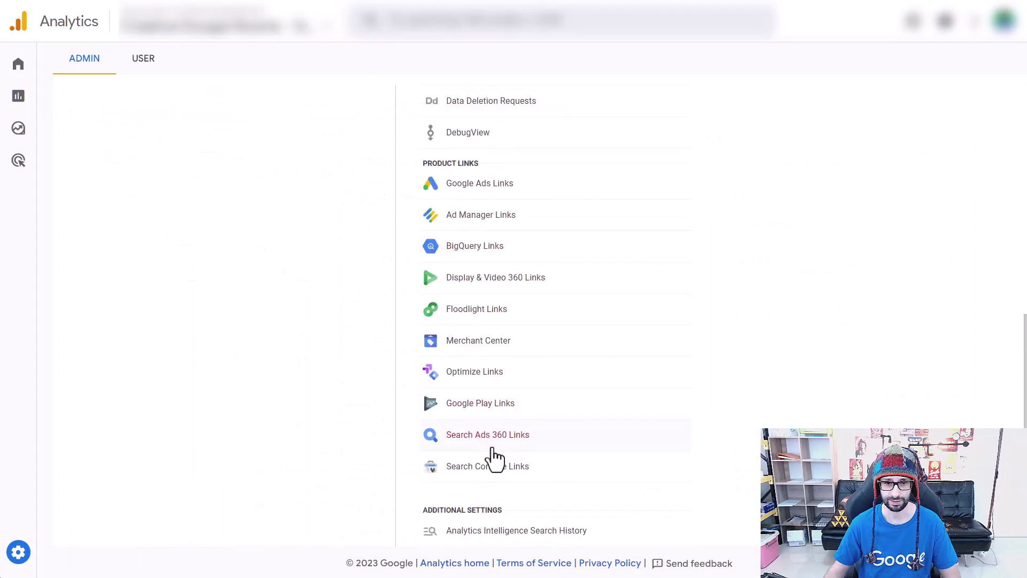
click(487, 473)
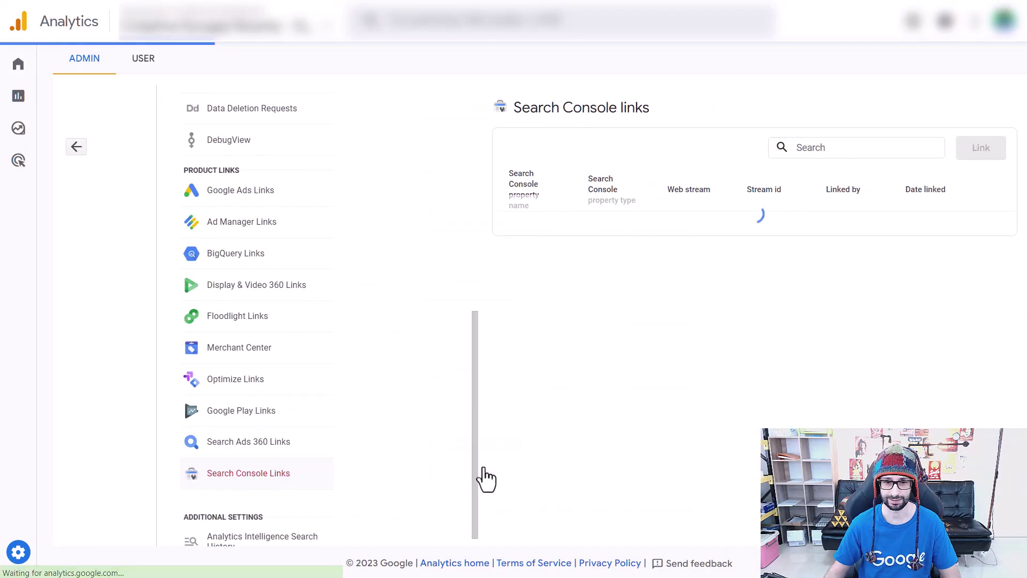
Step: Start a new link and choose the managed Search Console property to connect
click(983, 159)
click(822, 250)
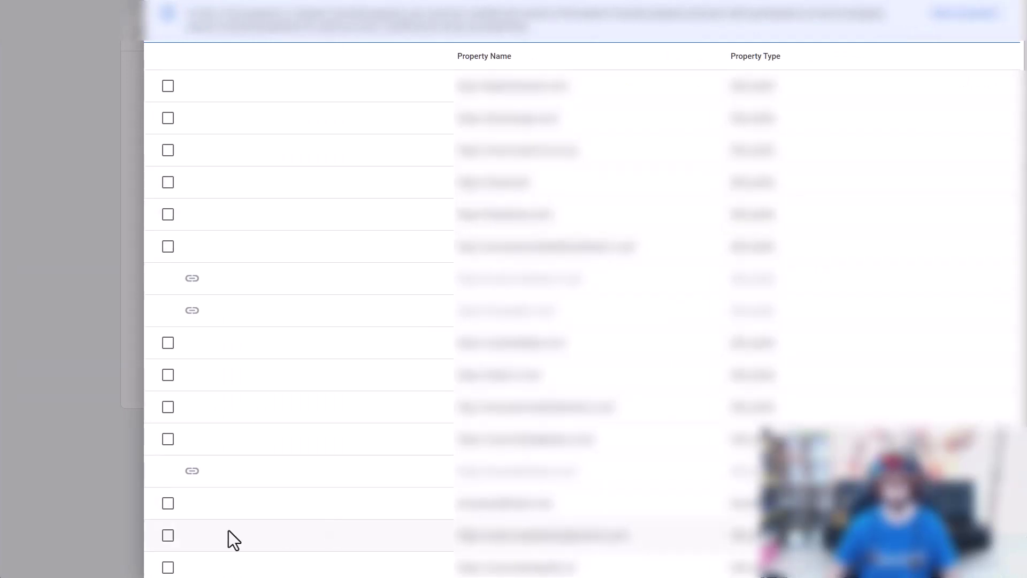
click(167, 536)
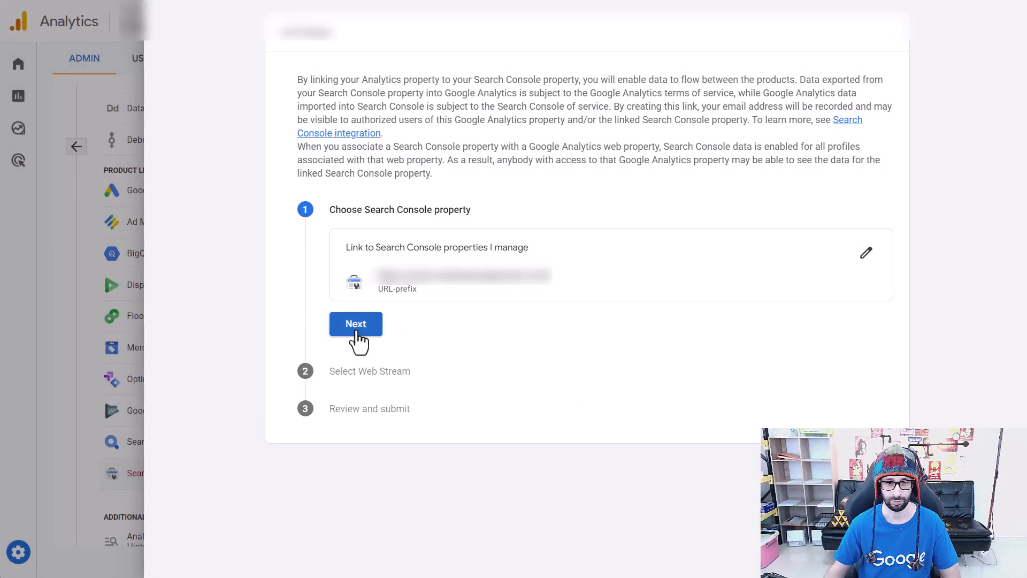
click(358, 338)
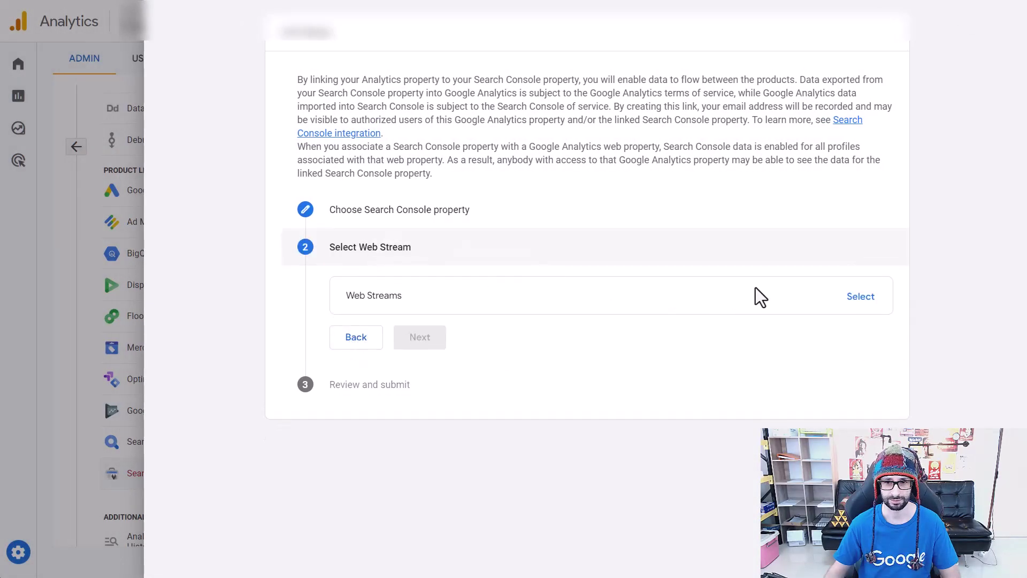
Step: Select the web stream, submit the link, and return to the links list showing it
click(858, 296)
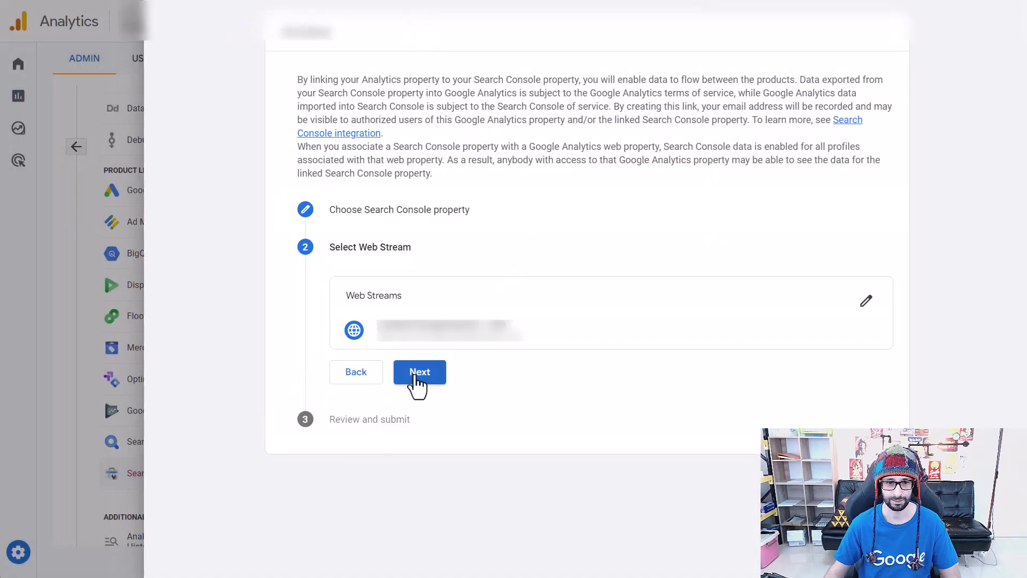
click(419, 373)
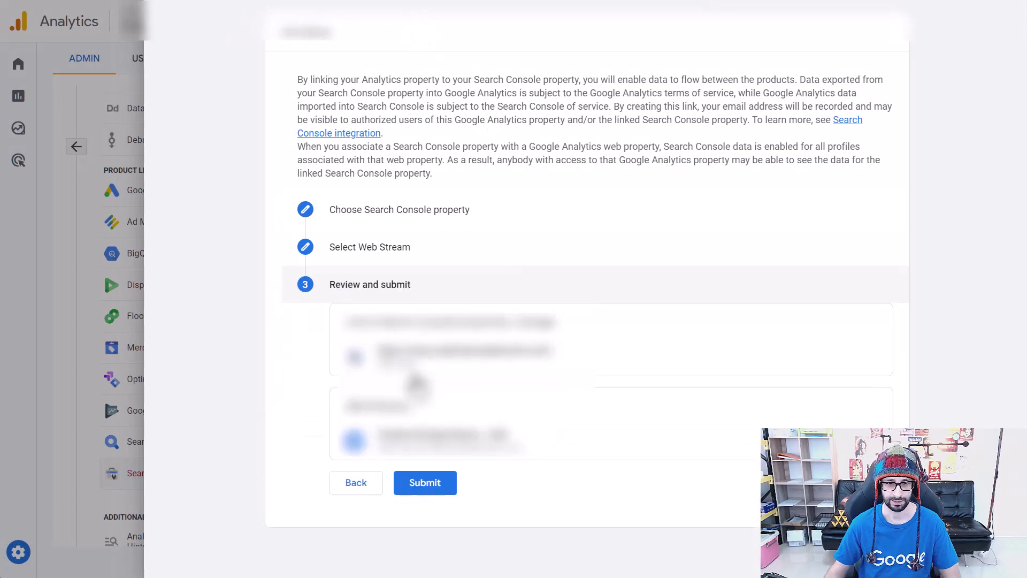
click(420, 485)
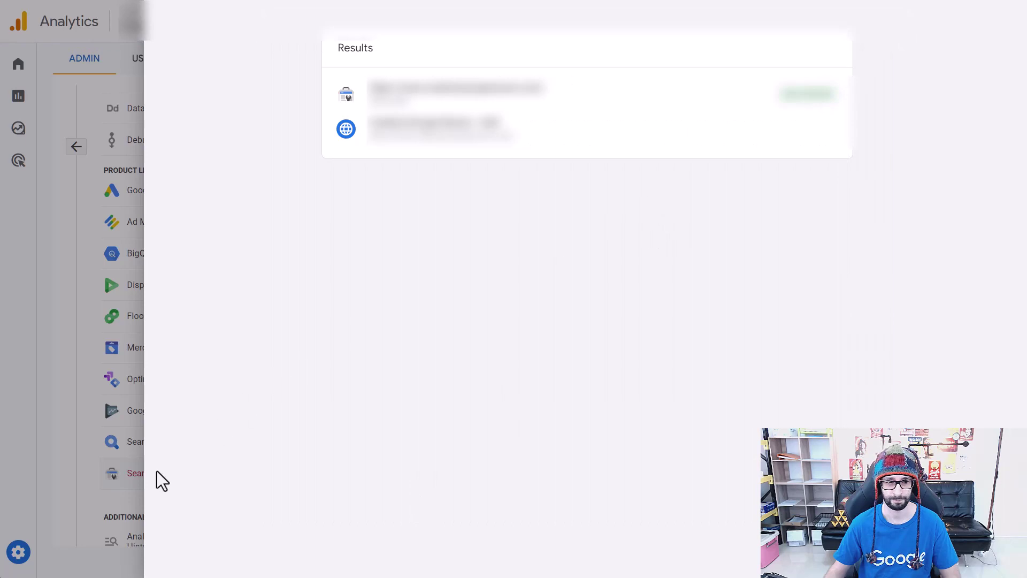
click(61, 230)
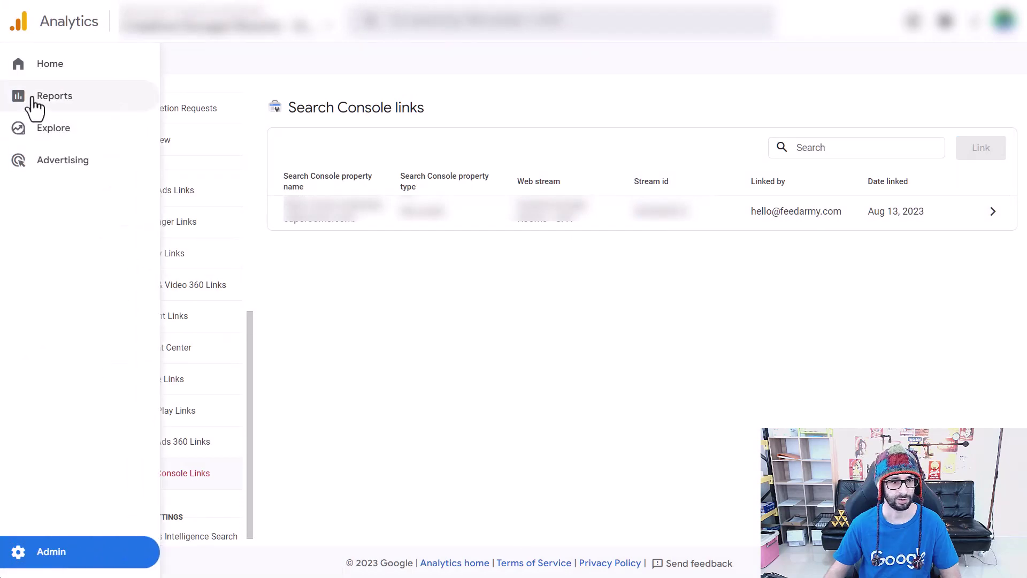
Step: Return to Reports and enter the Library of collections and reports
click(32, 105)
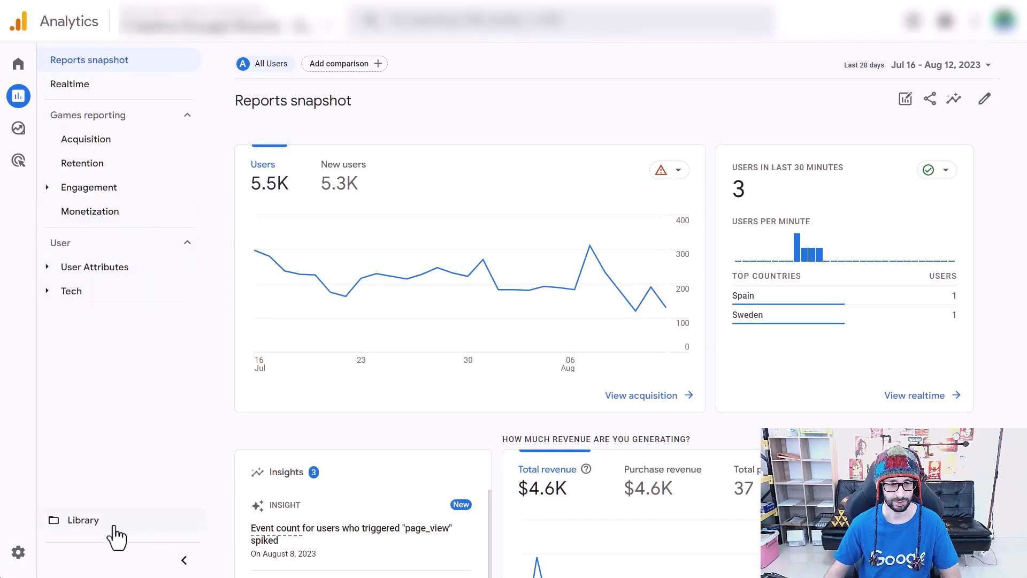
click(91, 530)
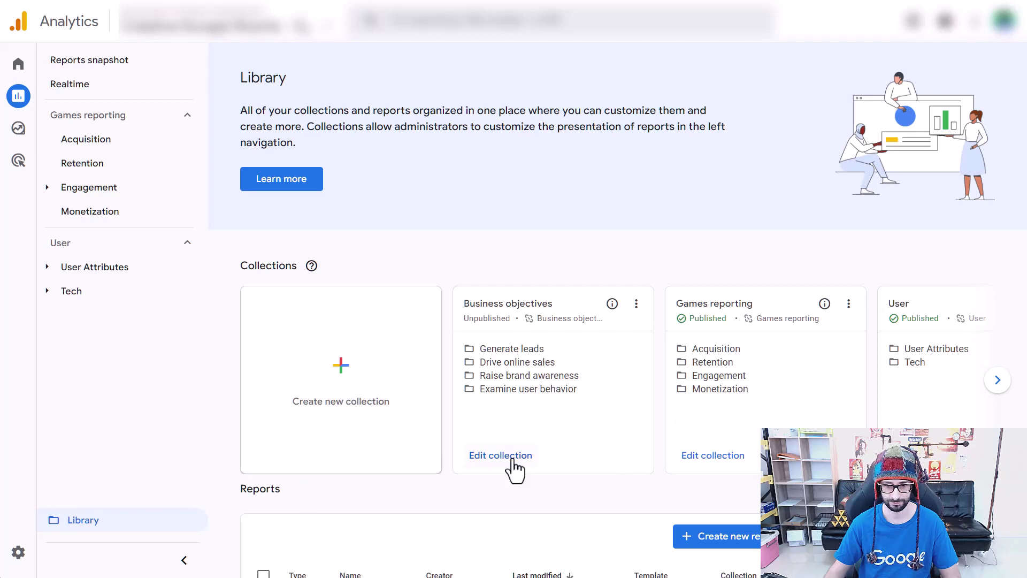
scroll(527, 479, down, 2)
Step: Begin a new detail report from the query report template
click(750, 403)
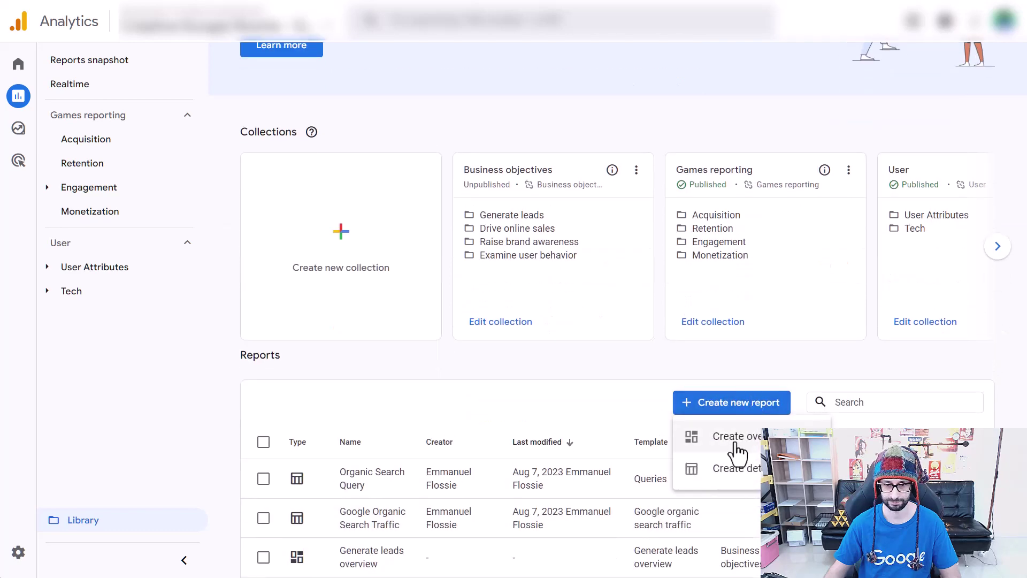
click(757, 478)
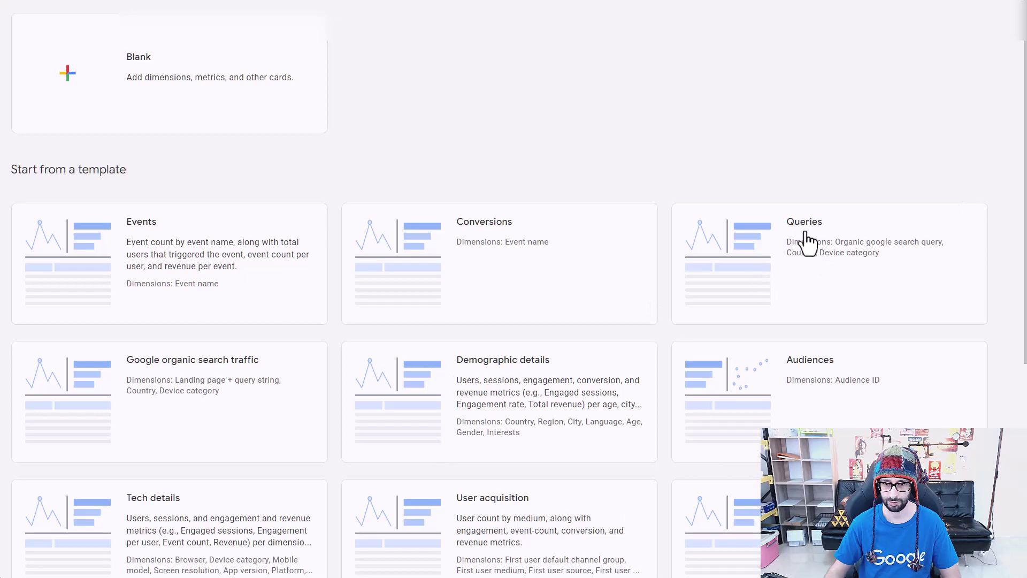
key(Escape)
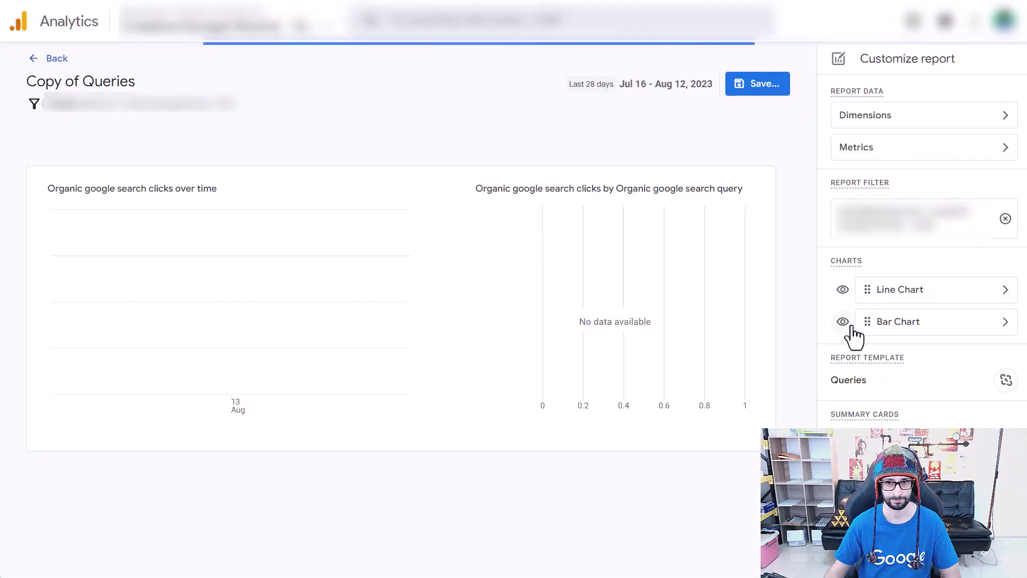
Step: Save the copied report as a new report named Queries and return to the Library
click(743, 89)
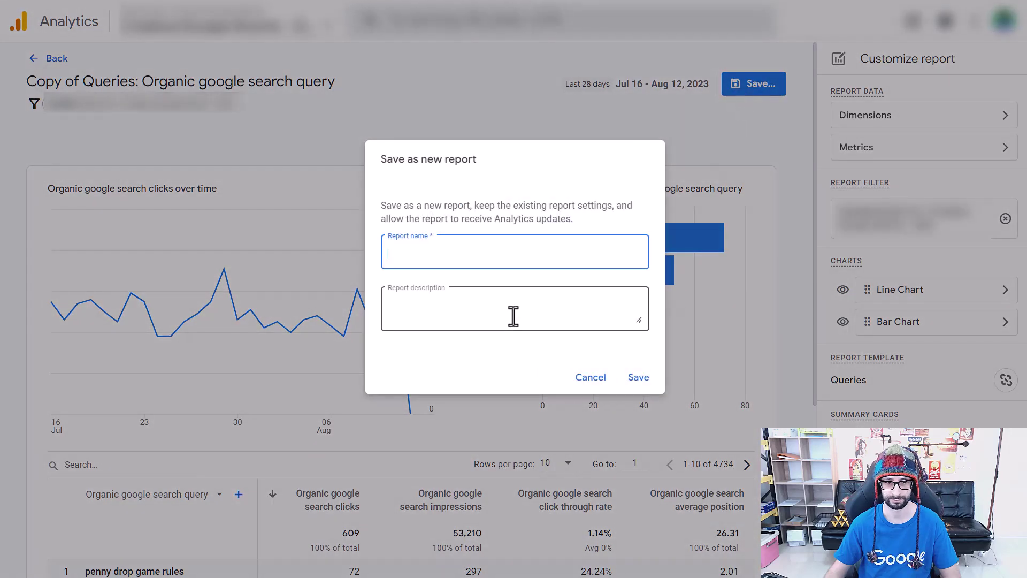
text(Wu)
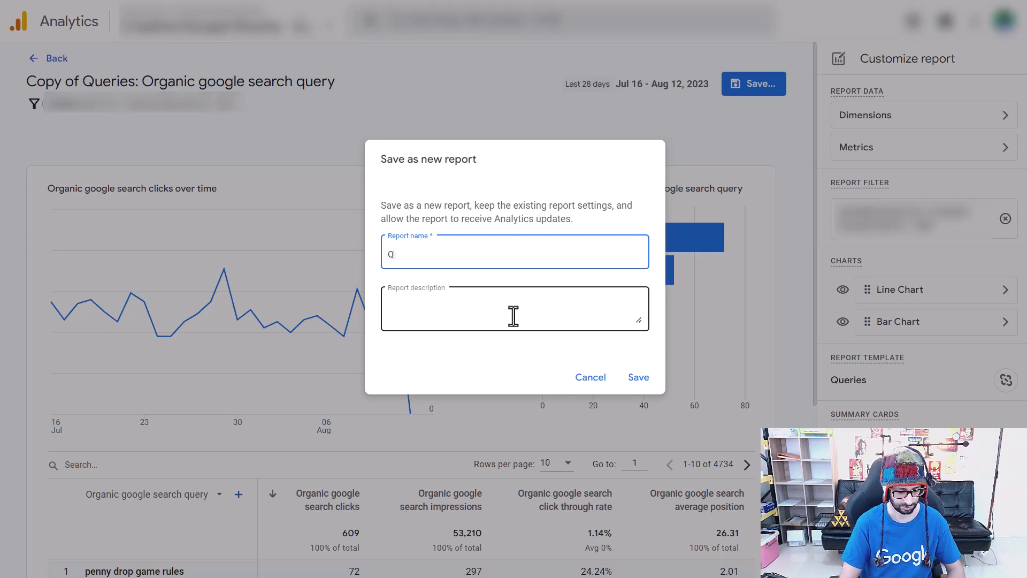
text(ies)
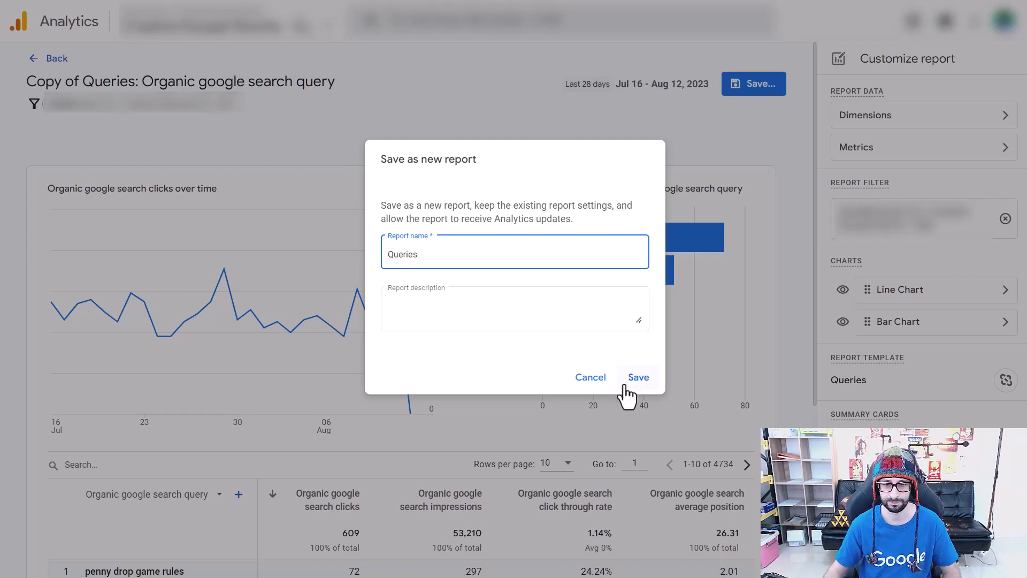
click(620, 384)
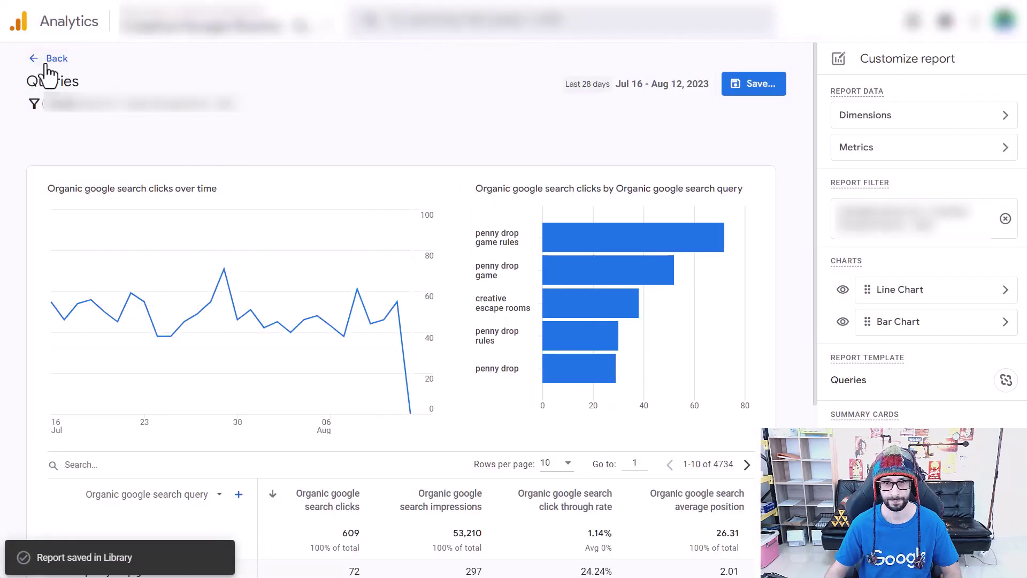
click(50, 60)
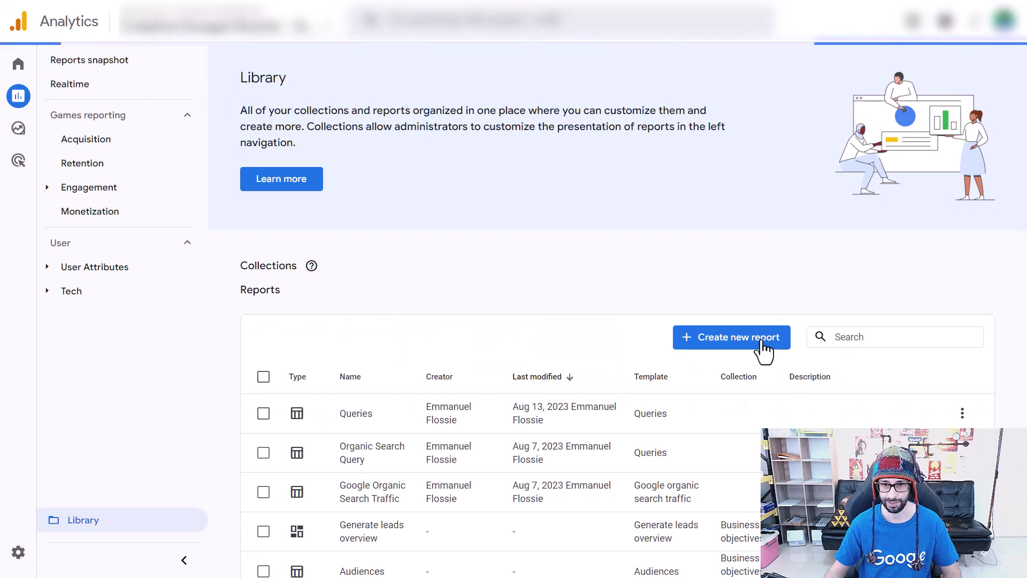
Step: Start a detail report from the Google organic search traffic template and copy its title
click(726, 536)
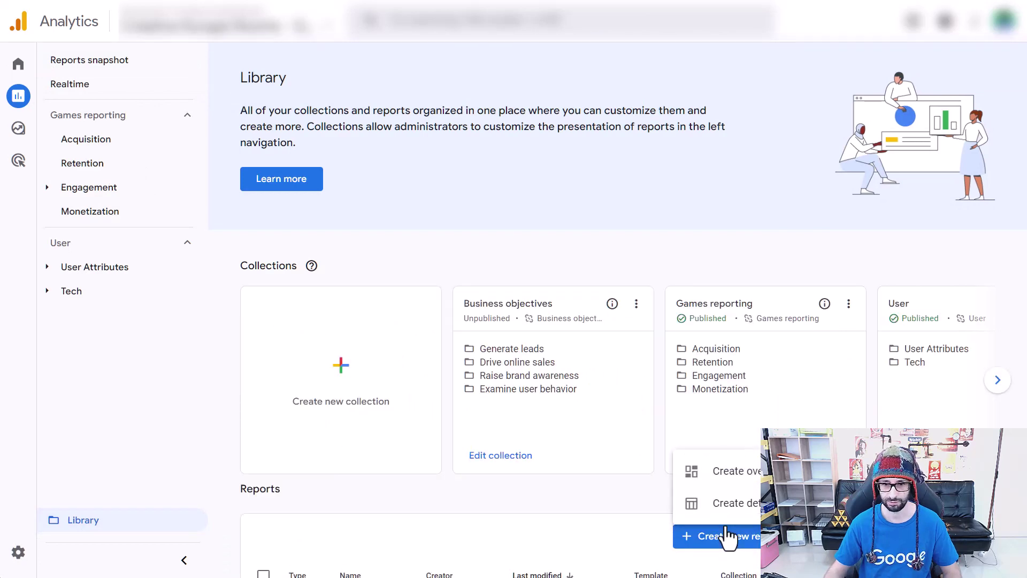
click(732, 503)
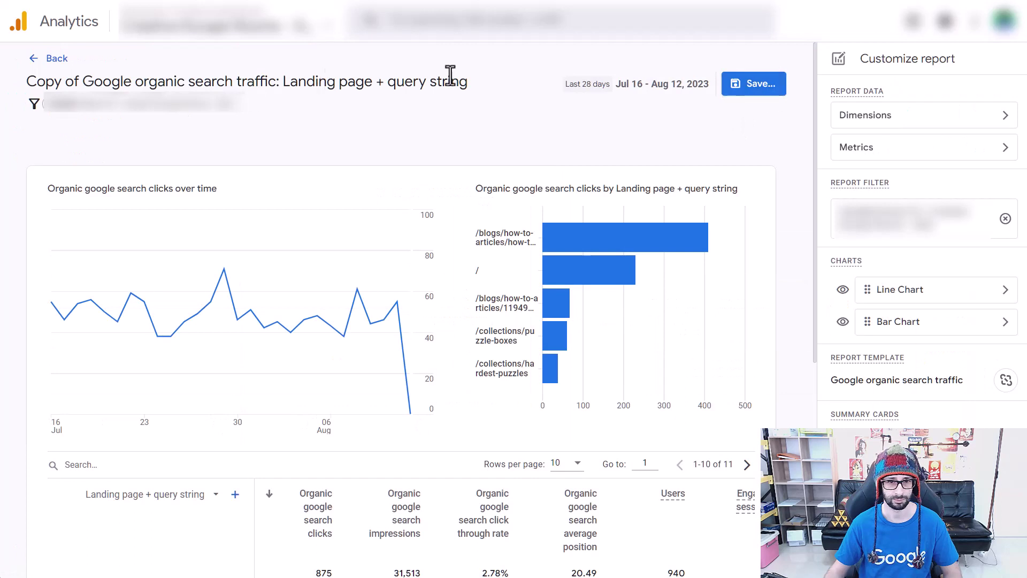
drag(467, 81, 77, 83)
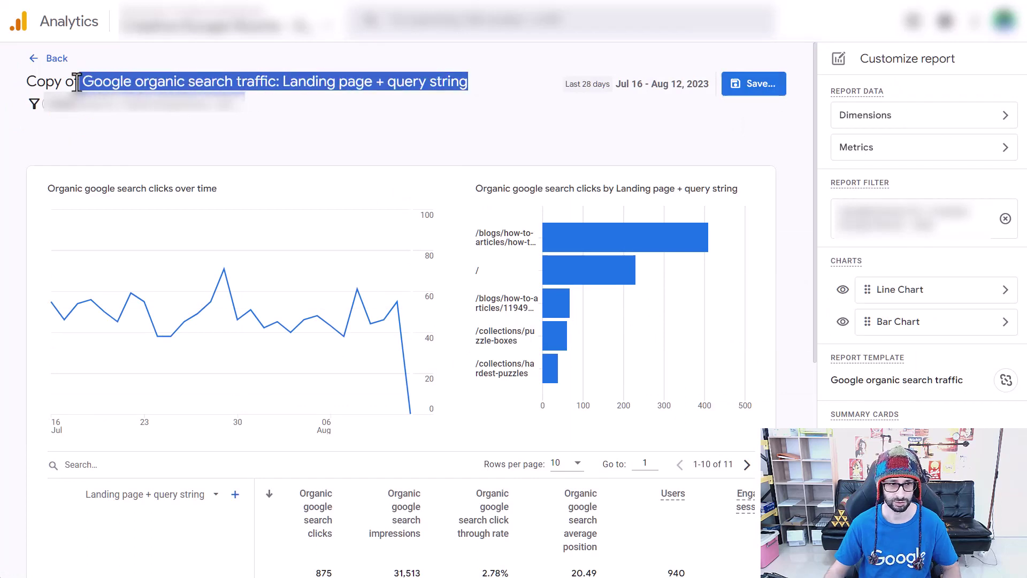
Step: Save it as a new report named with the pasted title and return to the Library
click(753, 84)
text(Google organic search traffic: Landing page + query string)
click(639, 379)
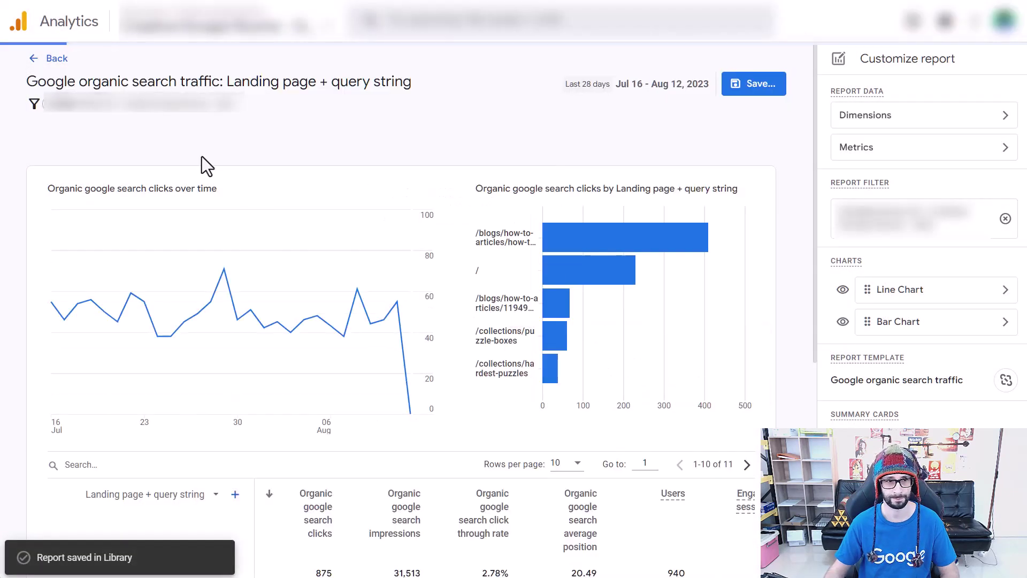
click(69, 59)
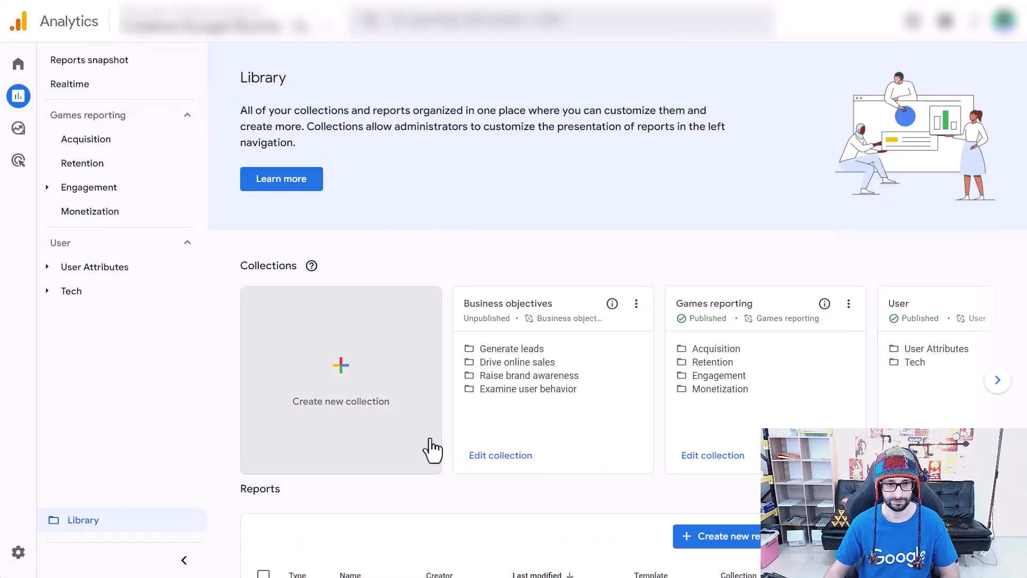
Step: Create and save a Search Console collection holding Queries and Google organic search traffic
click(360, 408)
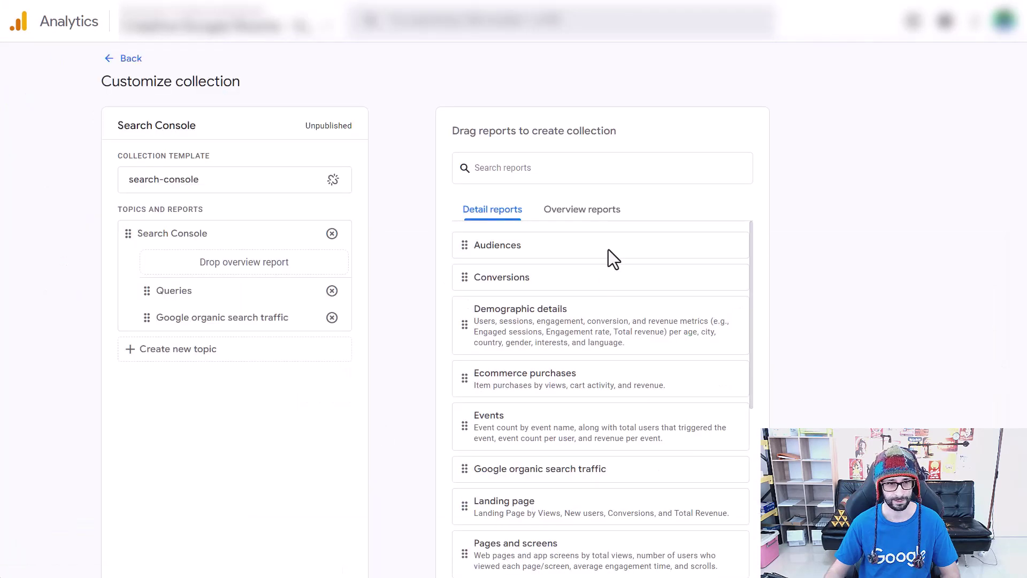
scroll(495, 218, down, 1)
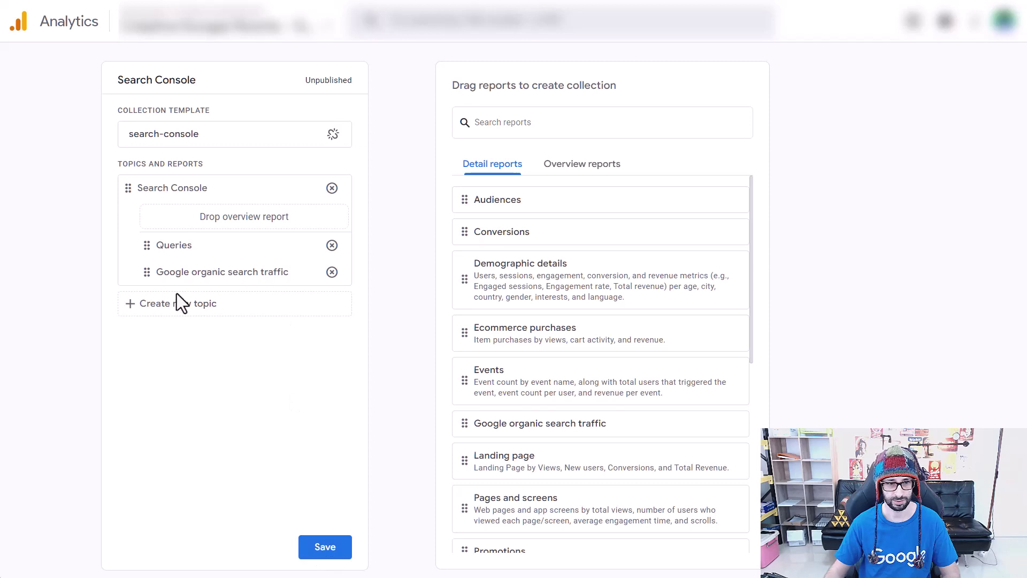
click(345, 549)
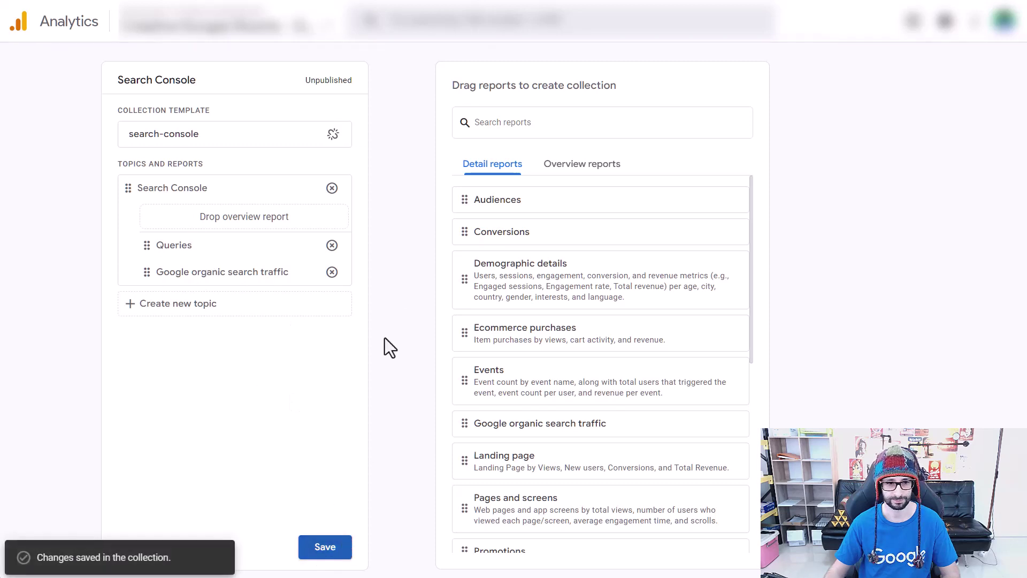
scroll(402, 250, up, 1)
click(137, 60)
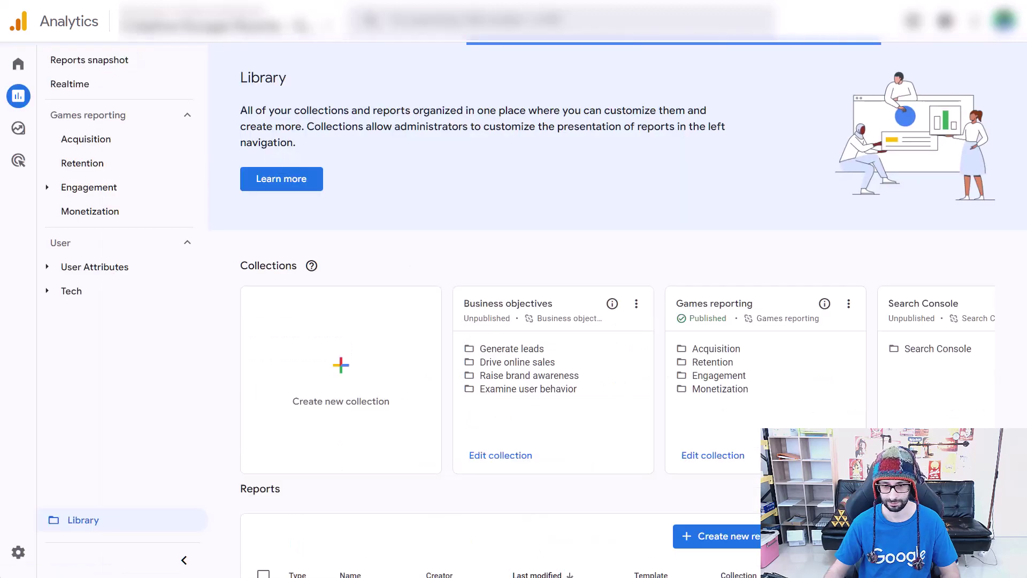
Step: Publish the Search Console collection from its card's actions menu
click(997, 380)
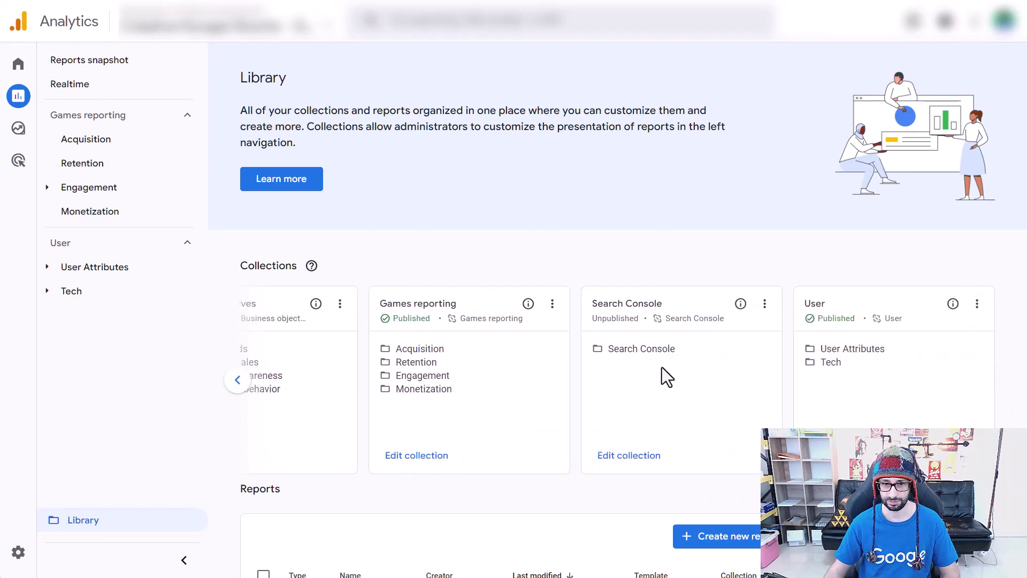
click(767, 306)
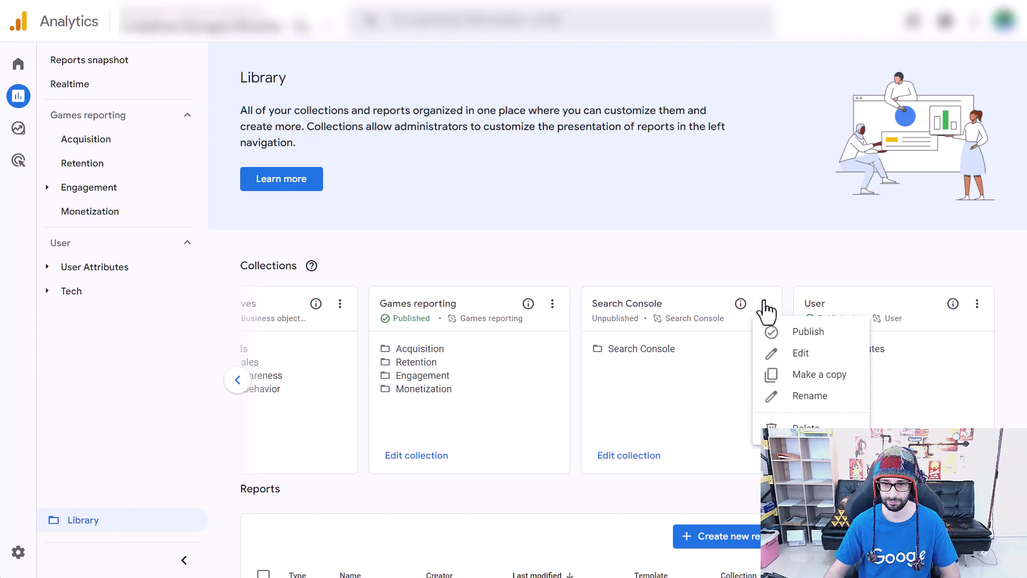
click(817, 331)
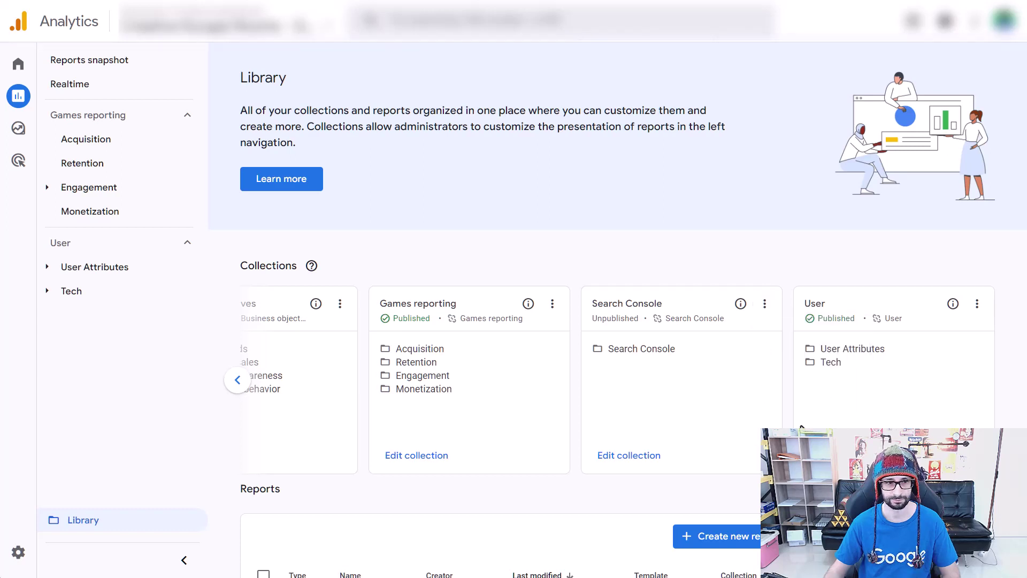
Step: Reload the page and expand the Search Console folder listing its two reports
right_click(120, 360)
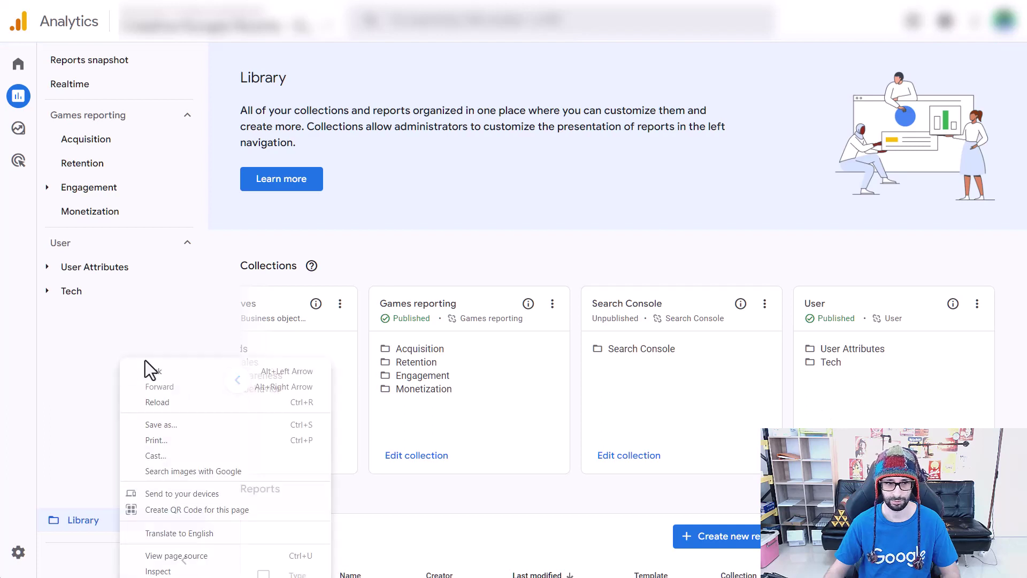
click(178, 399)
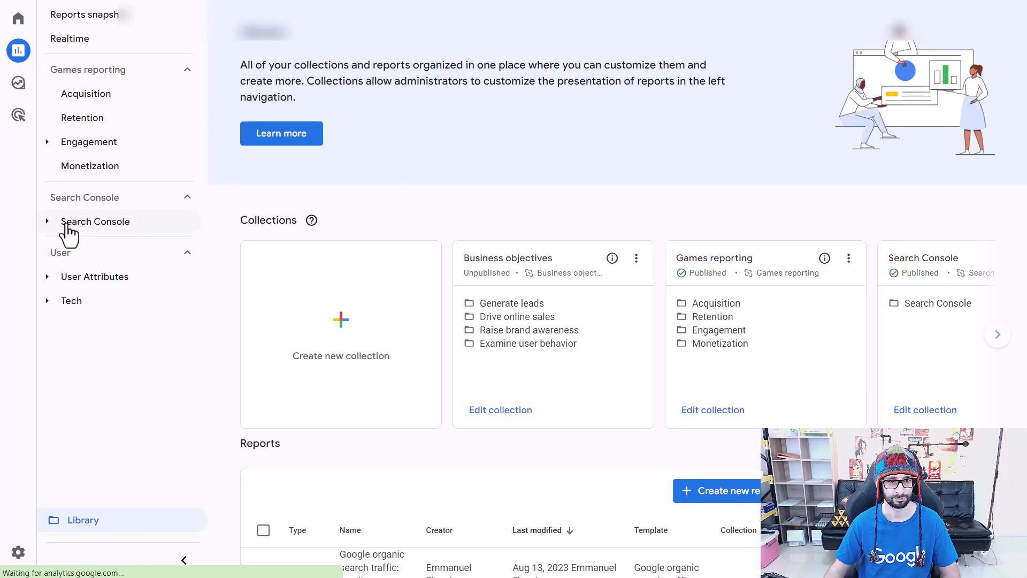
click(47, 270)
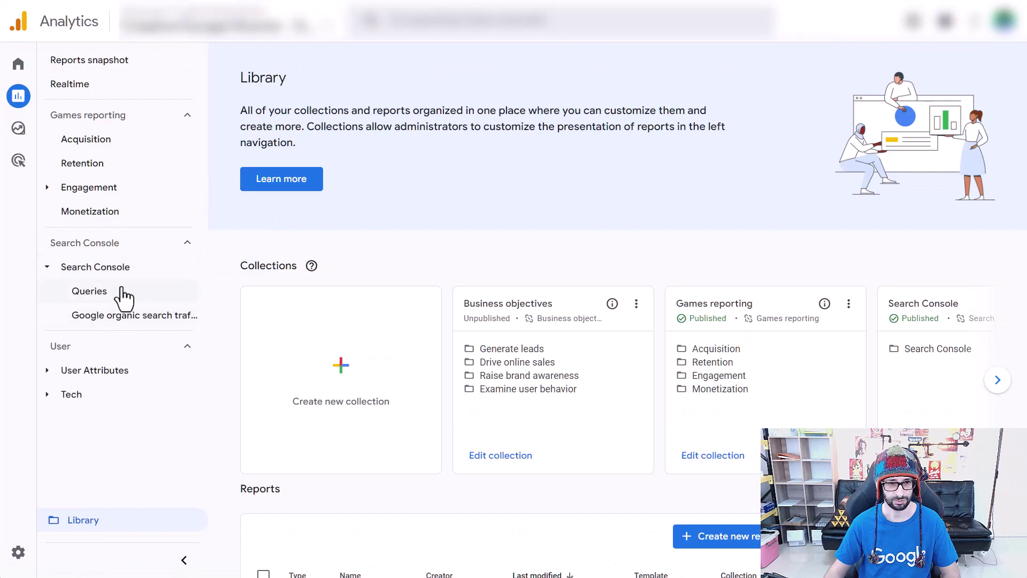